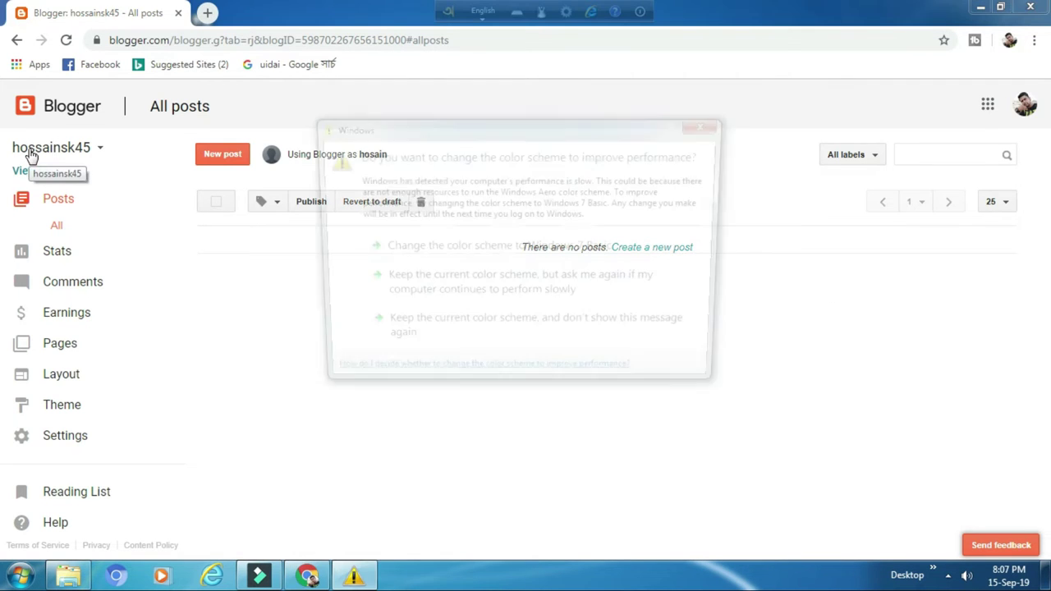
- Dismiss the Windows color scheme prompt and begin a new blog titled with the owner's name followed by 66
{"action": "left_click", "coordinate": [725, 124]}
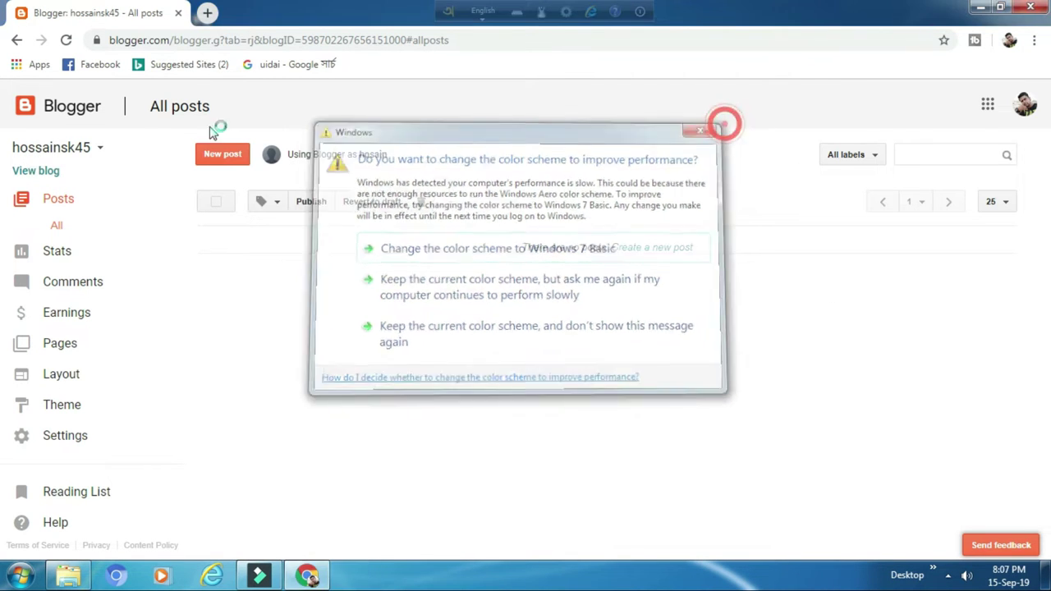
{"action": "left_click", "coordinate": [100, 148]}
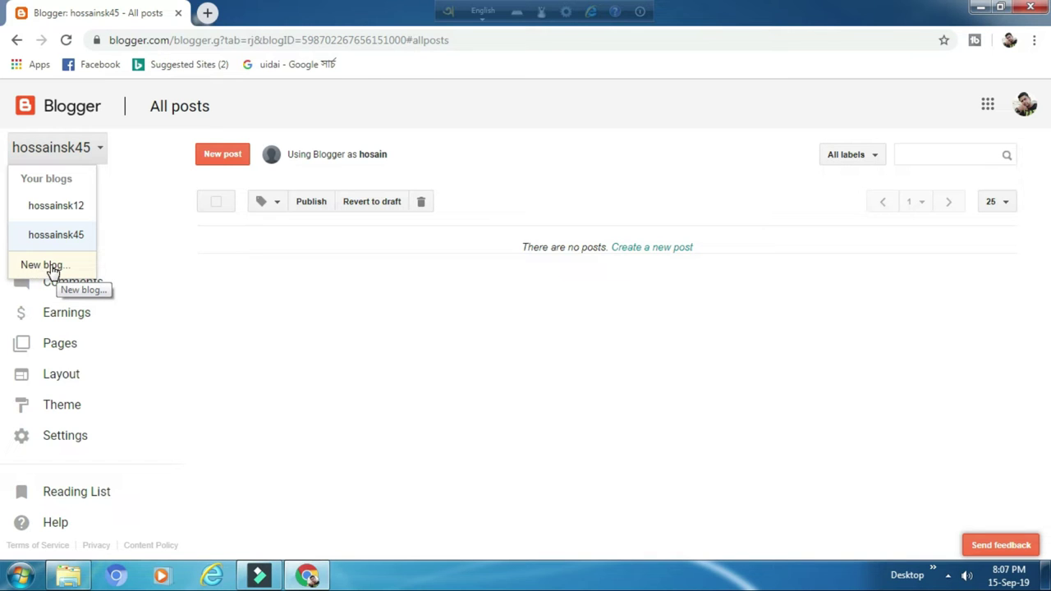
{"action": "left_click", "coordinate": [51, 268]}
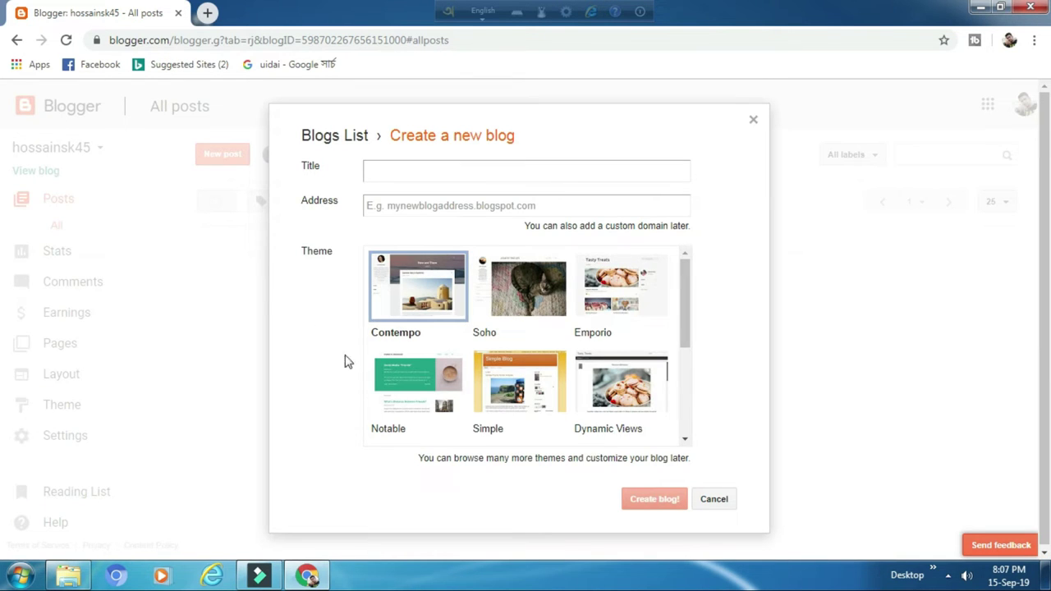
{"action": "left_click", "coordinate": [395, 174]}
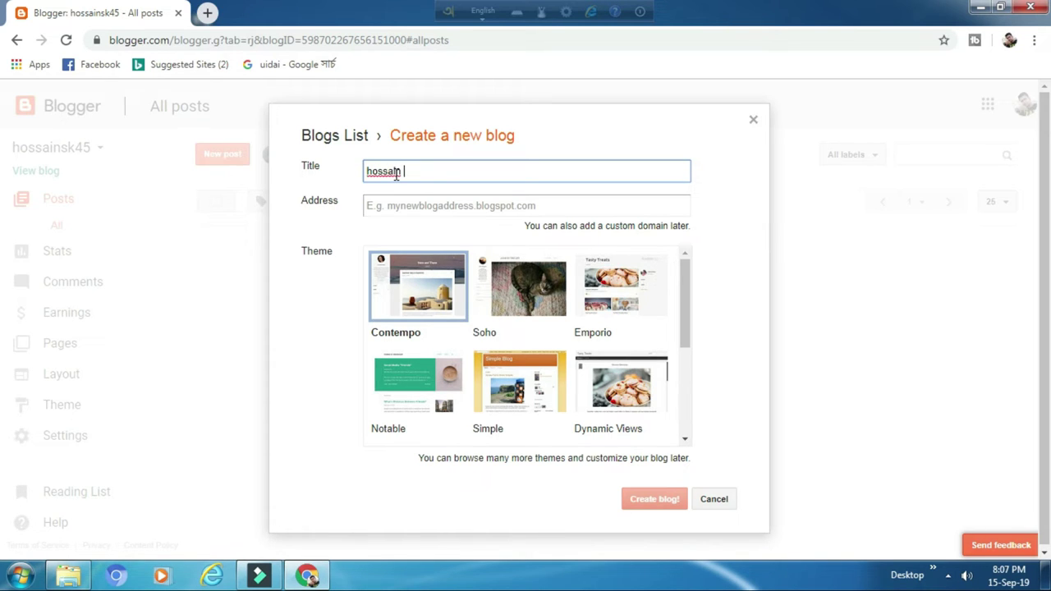
{"action": "key", "text": "BackSpace"}
{"action": "type", "text": "66"}
- Create the blog with a blogspot address matching its title and the Awesome Inc. theme
{"action": "left_click", "coordinate": [437, 207]}
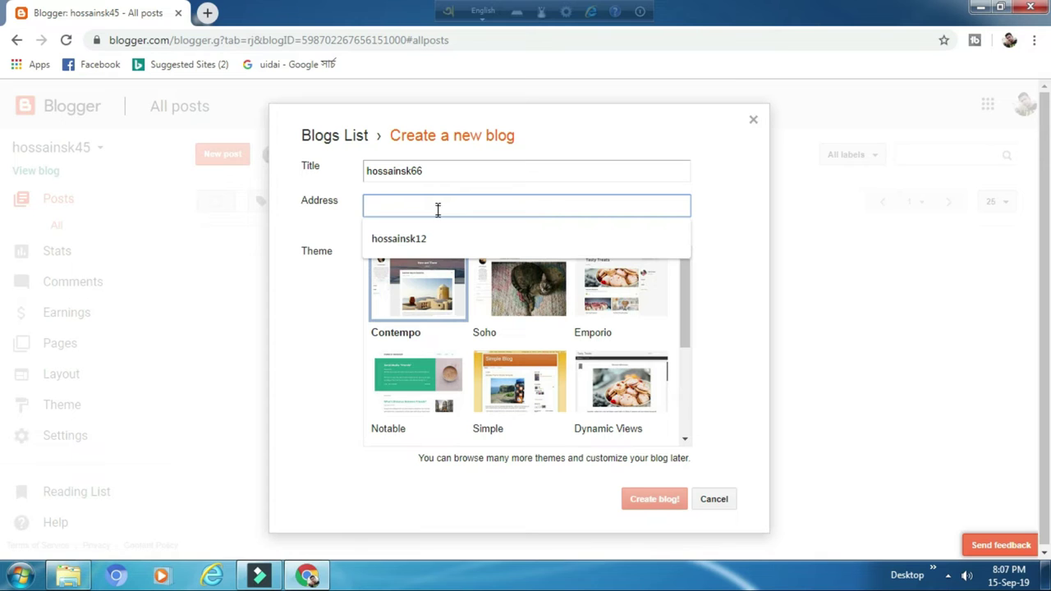
{"action": "left_click", "coordinate": [404, 238]}
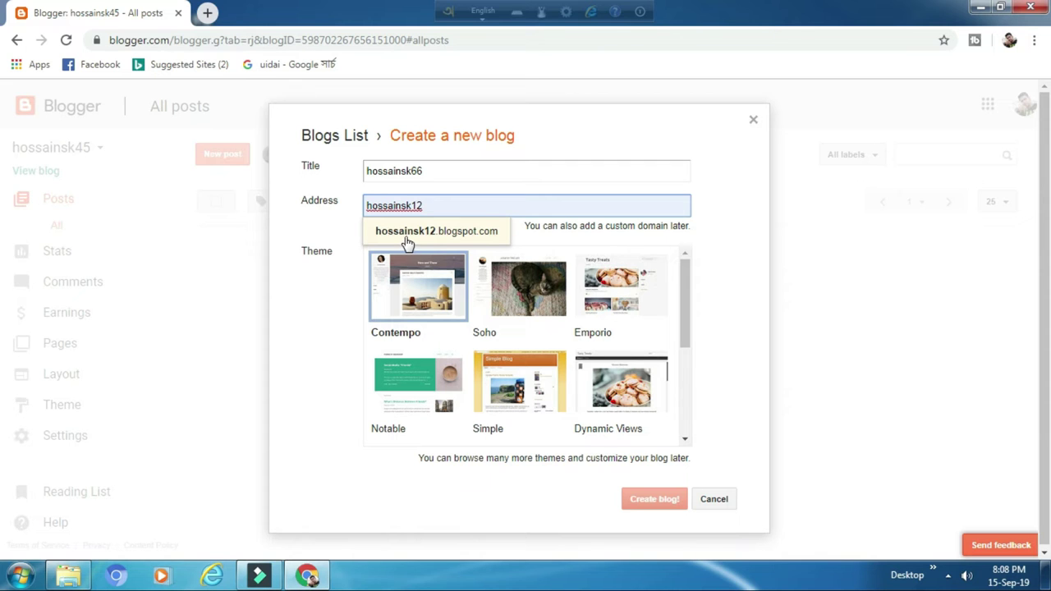
{"action": "left_click_drag", "start_coordinate": [685, 287], "coordinate": [692, 386]}
{"action": "left_click", "coordinate": [416, 307]}
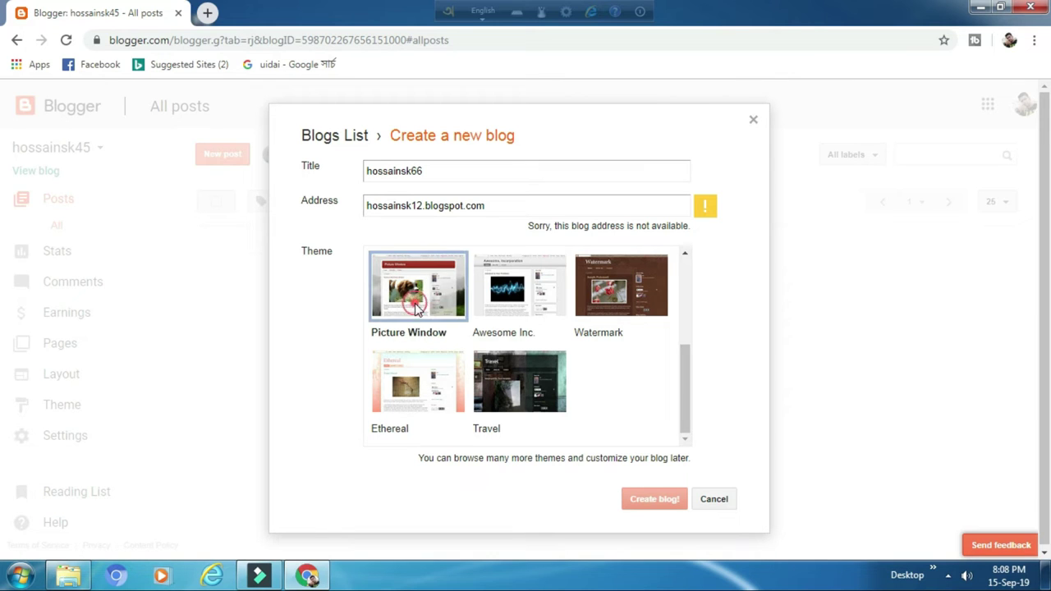
{"action": "left_click", "coordinate": [515, 297]}
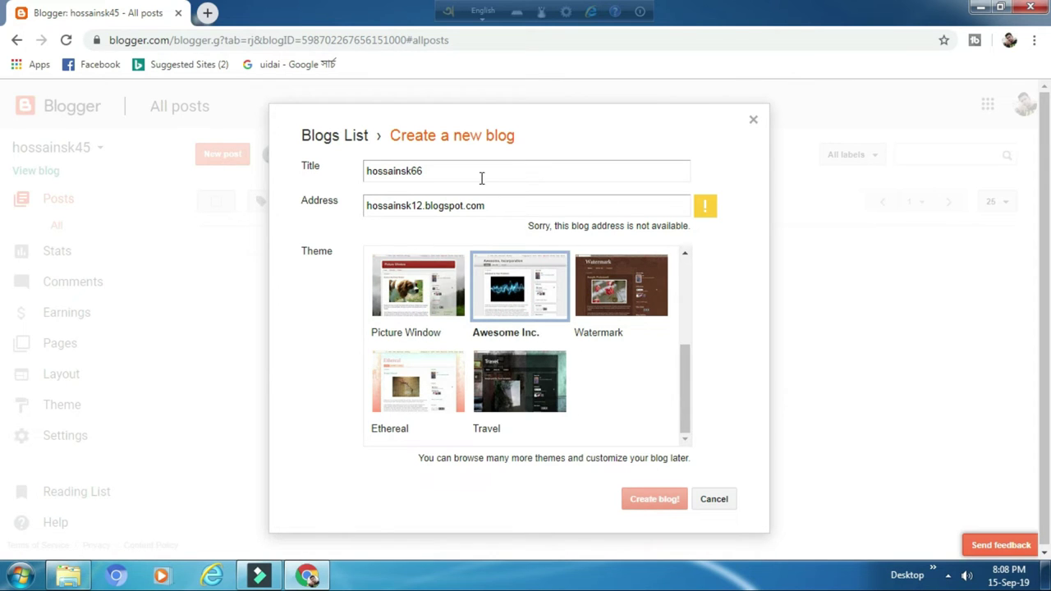
{"action": "left_click", "coordinate": [473, 206]}
{"action": "left_click", "coordinate": [667, 501]}
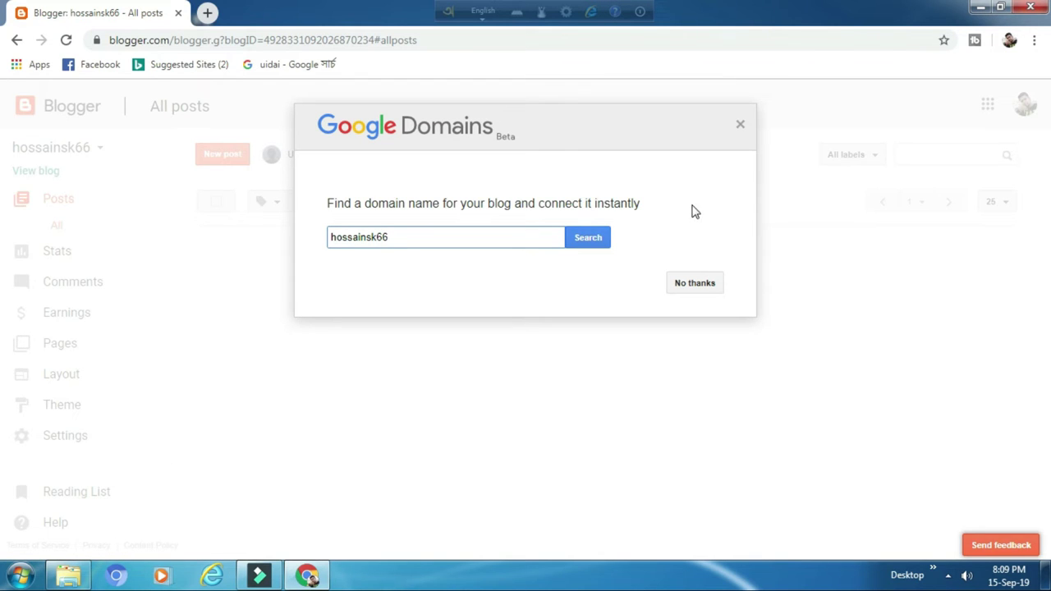
- Decline the Google Domains offer and start a new post in the empty blog
{"action": "left_click", "coordinate": [696, 285]}
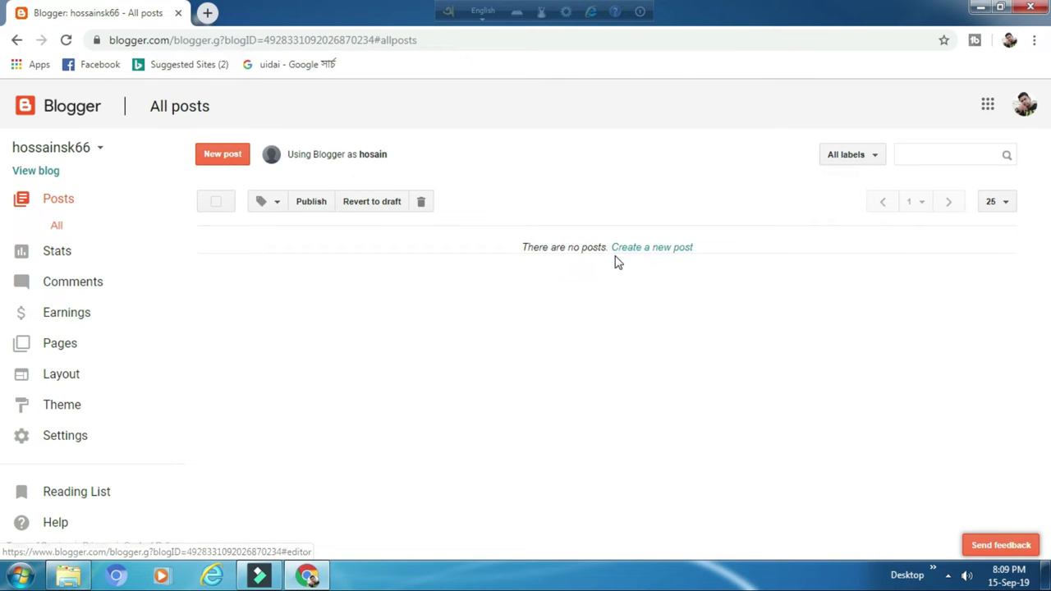
{"action": "left_click", "coordinate": [679, 249]}
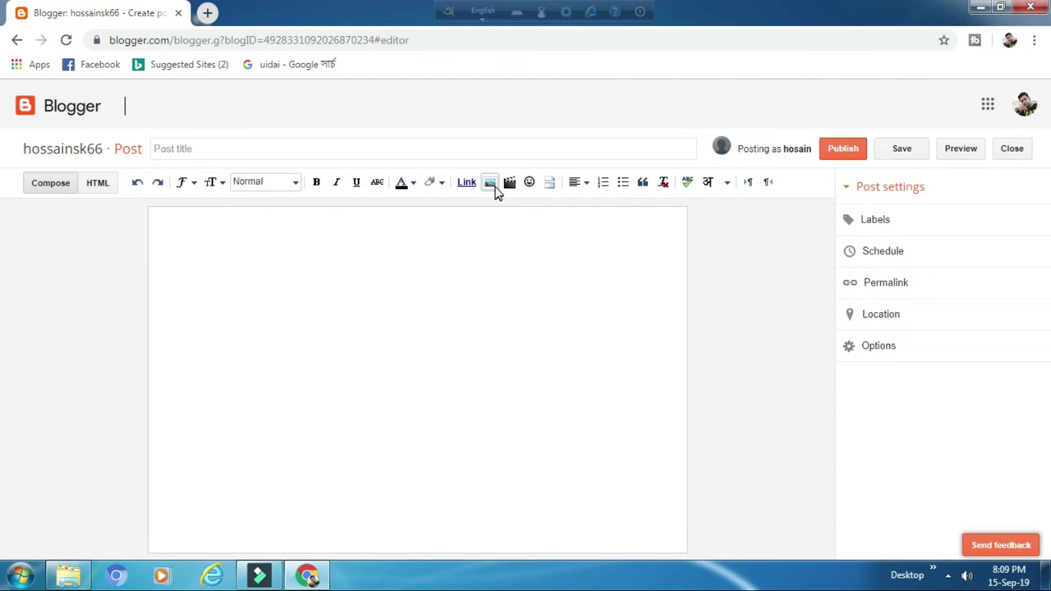
{"action": "left_click", "coordinate": [493, 187]}
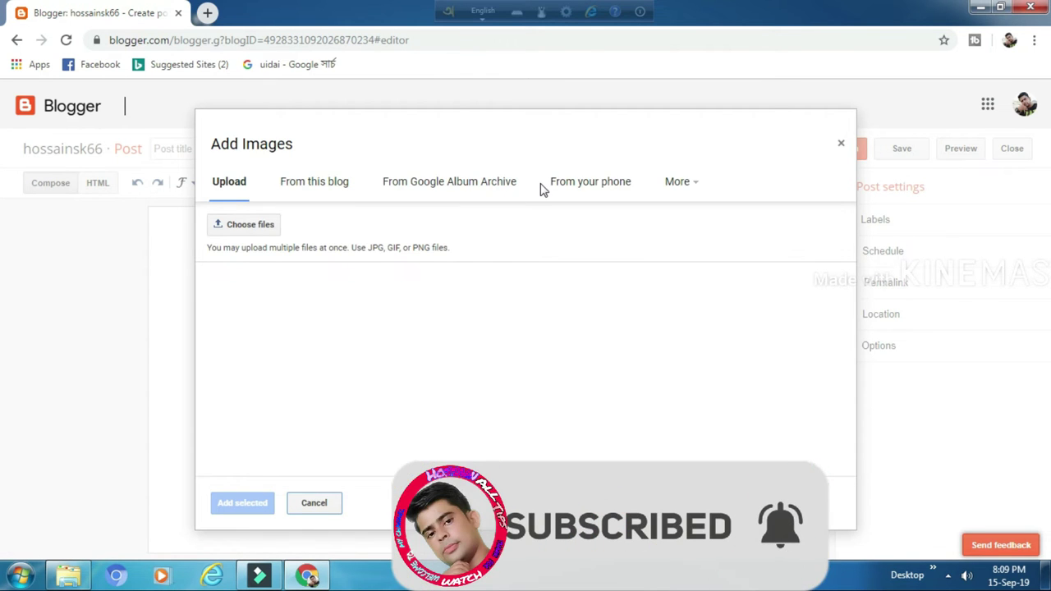
{"action": "left_click", "coordinate": [841, 145]}
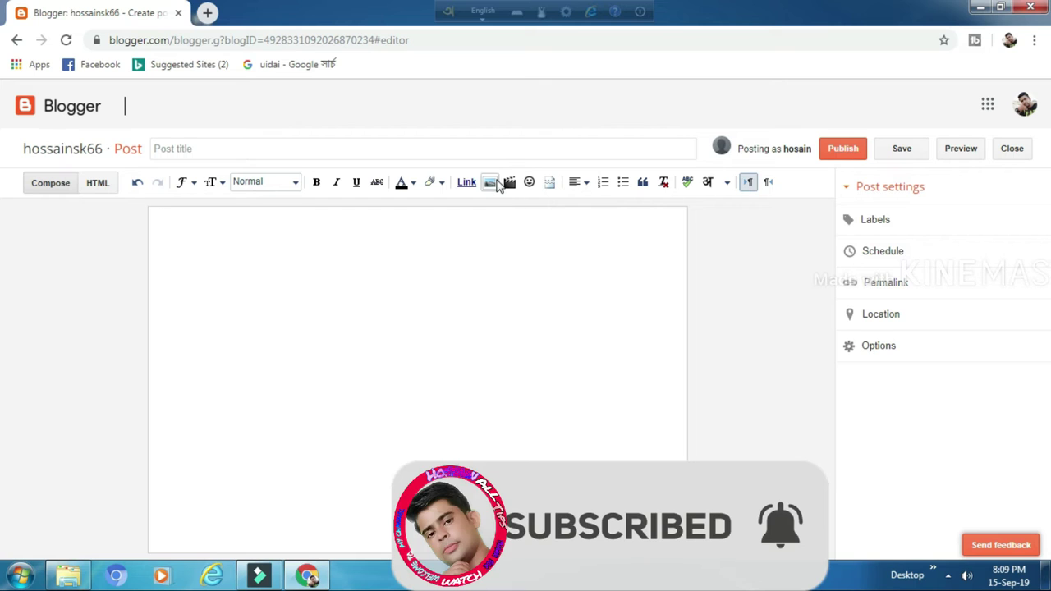
{"action": "left_click", "coordinate": [492, 185]}
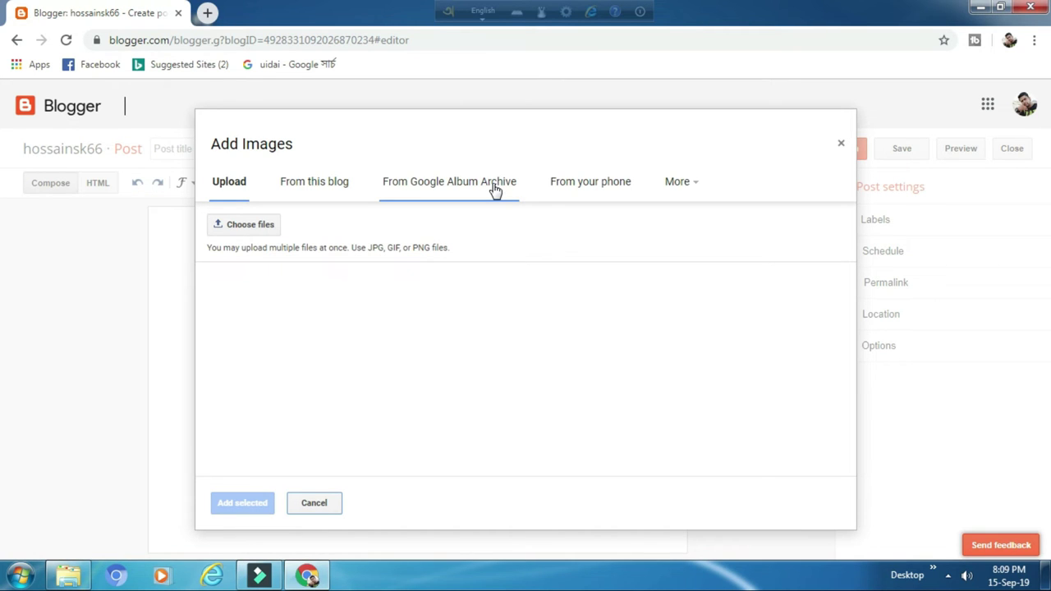
{"action": "left_click", "coordinate": [840, 143]}
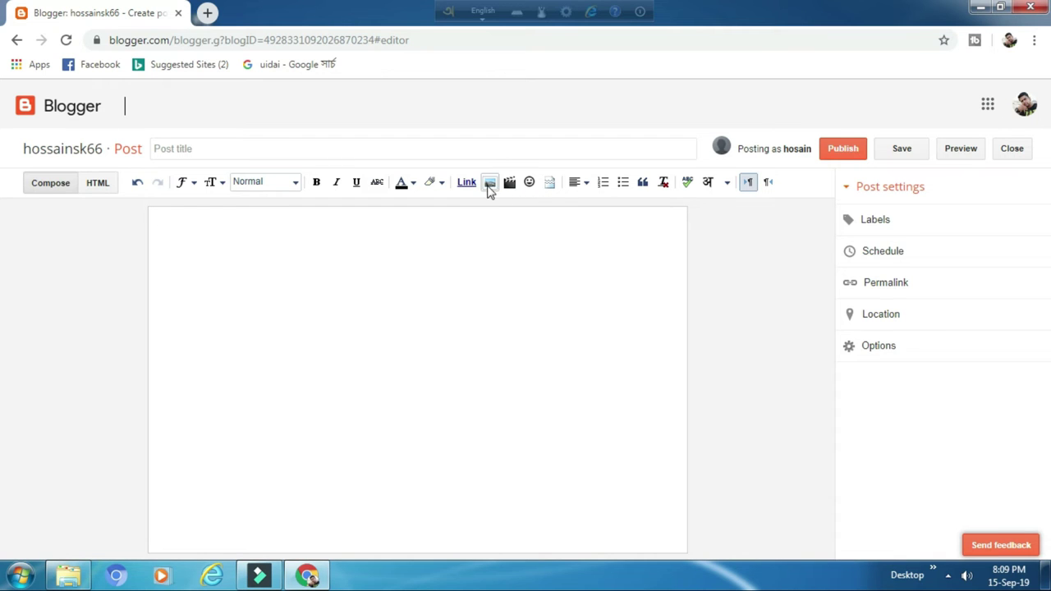
- Upload the image IMG_20190608_164428 from the Desktop and insert it into the post
{"action": "left_click", "coordinate": [490, 183]}
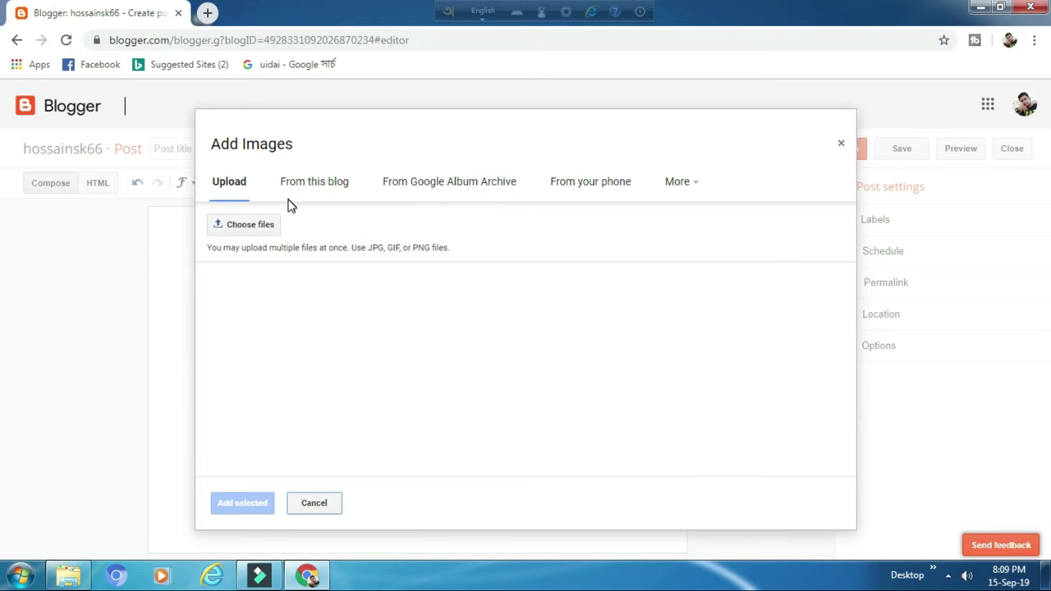
{"action": "left_click", "coordinate": [235, 224]}
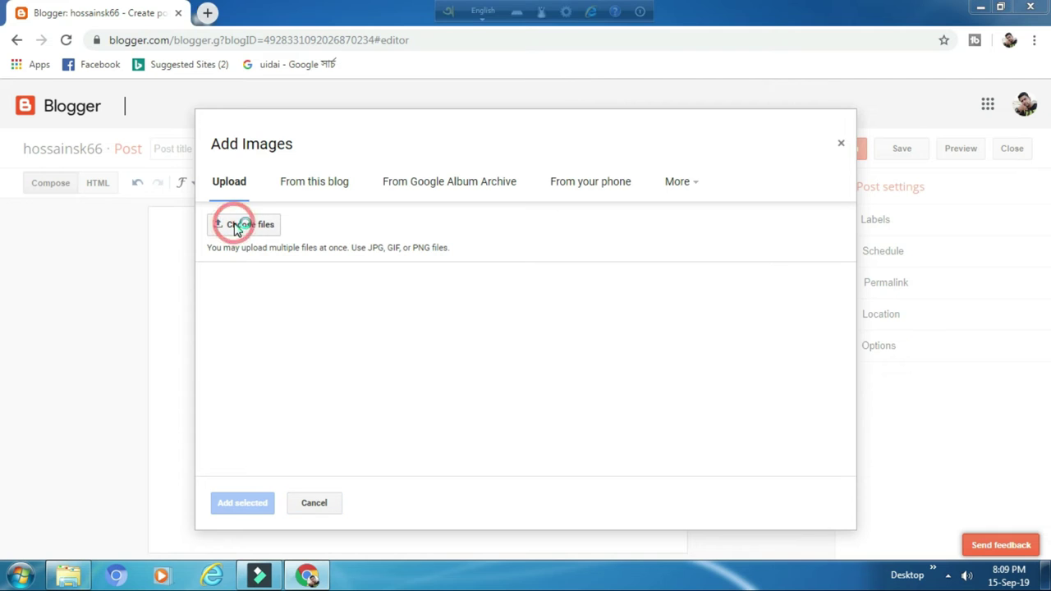
{"action": "scroll", "coordinate": [247, 205], "scroll_direction": "down", "scroll_amount": 2}
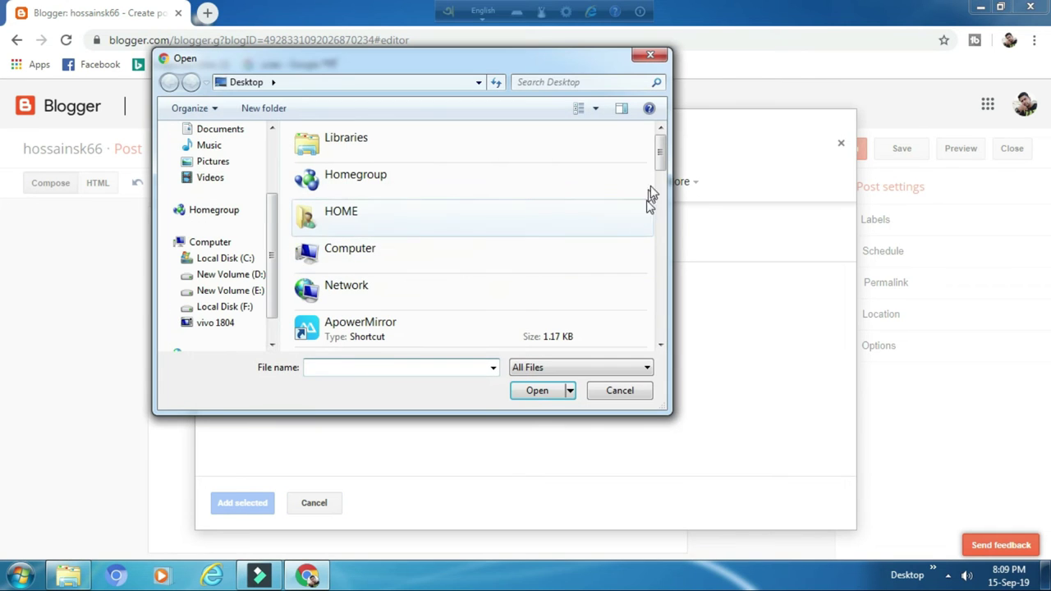
{"action": "left_click_drag", "start_coordinate": [272, 251], "coordinate": [261, 170]}
{"action": "left_click", "coordinate": [210, 152]}
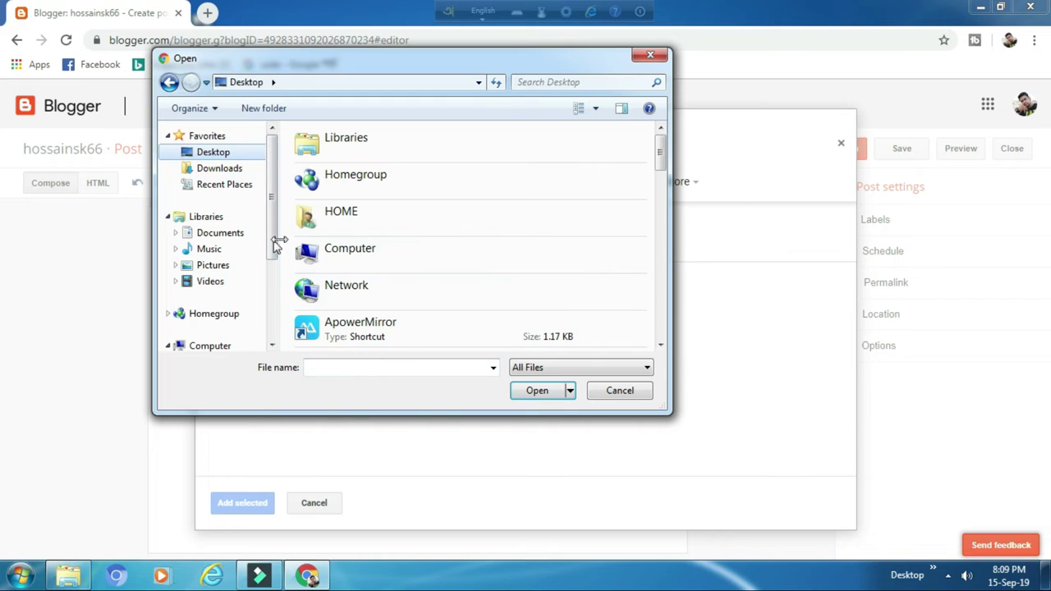
{"action": "left_click_drag", "start_coordinate": [660, 152], "coordinate": [661, 279]}
{"action": "left_click", "coordinate": [386, 218]}
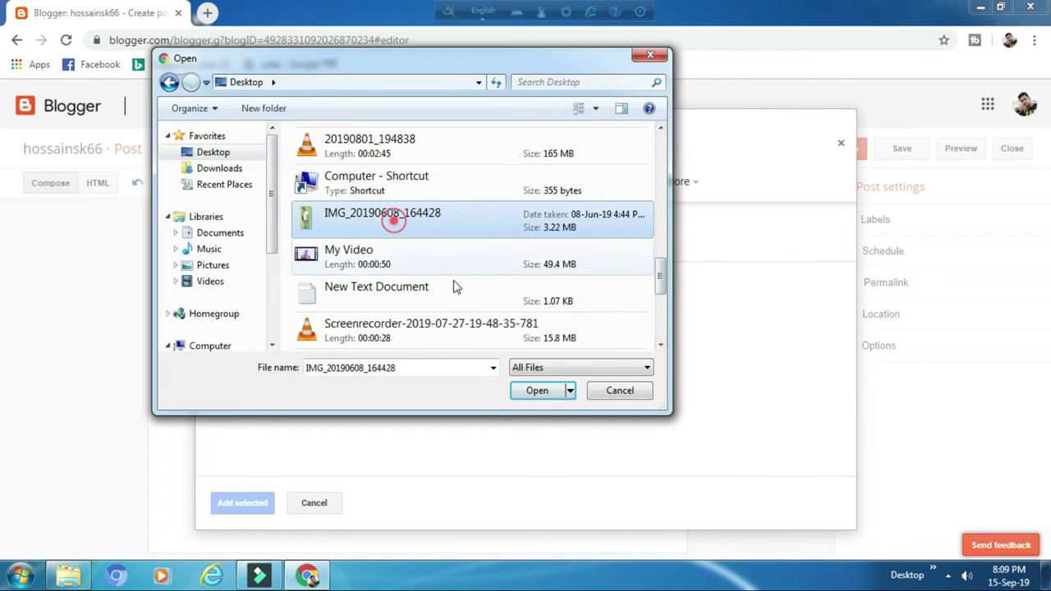
{"action": "left_click", "coordinate": [536, 392]}
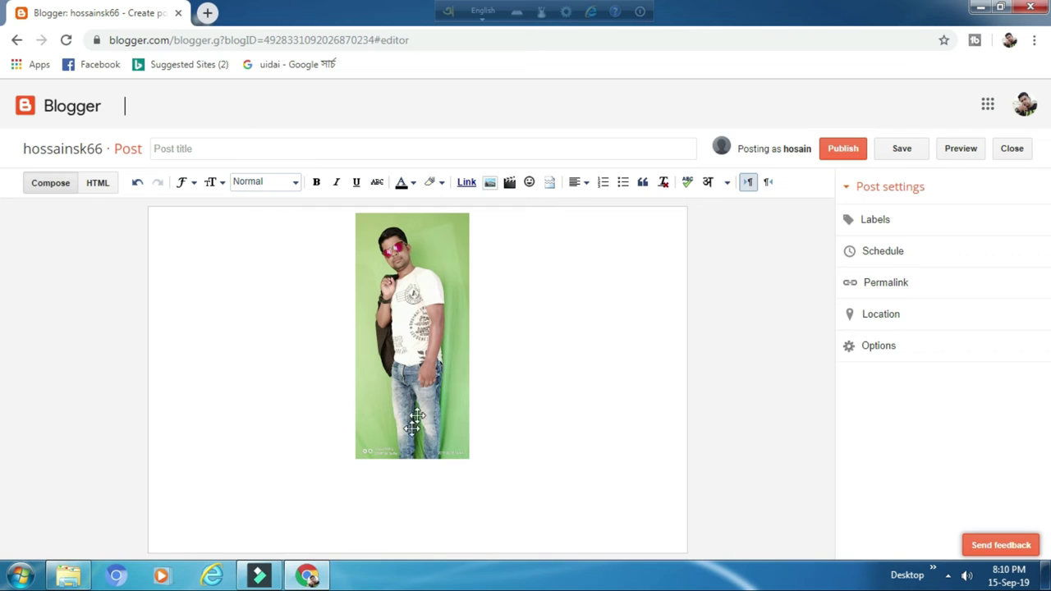
- Align the inserted image to the right of the post and add a caption under it
{"action": "left_click", "coordinate": [428, 353]}
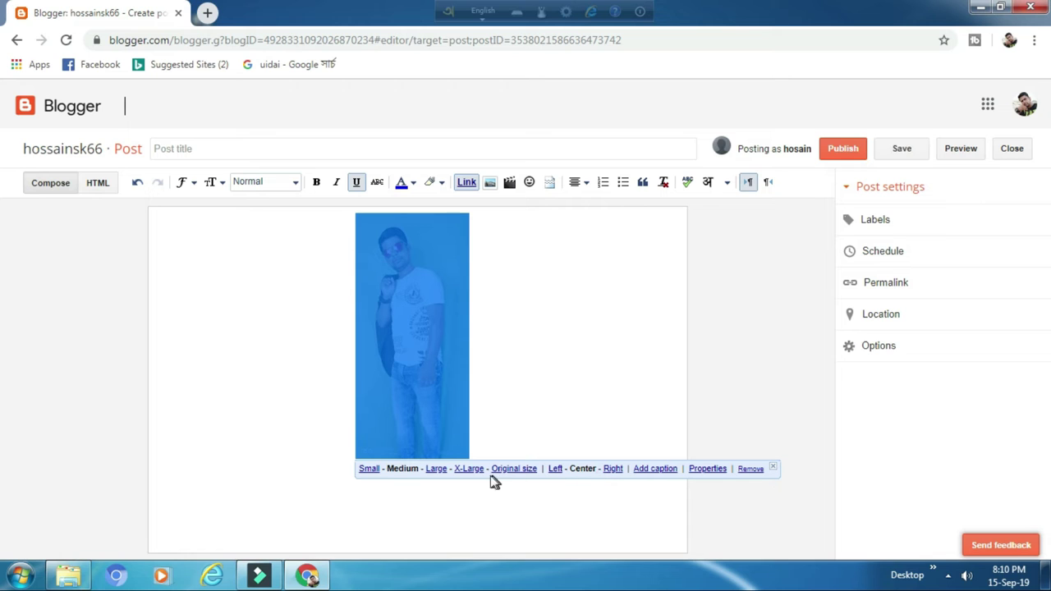
{"action": "left_click", "coordinate": [396, 472]}
{"action": "left_click", "coordinate": [586, 473]}
{"action": "left_click", "coordinate": [611, 469]}
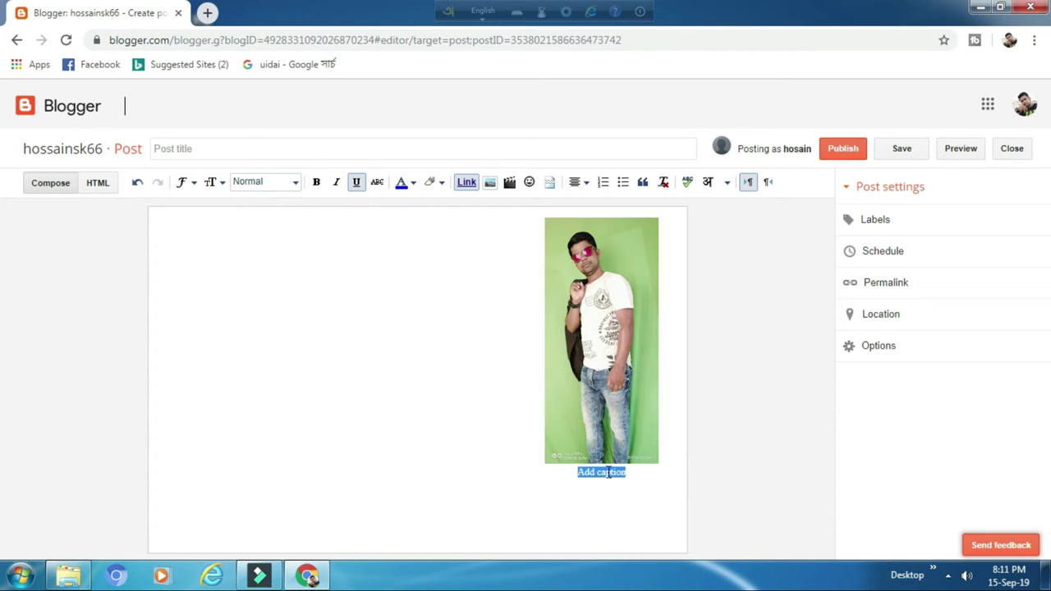
- Replace the placeholder caption under the image with the person's name
{"action": "left_click", "coordinate": [603, 474]}
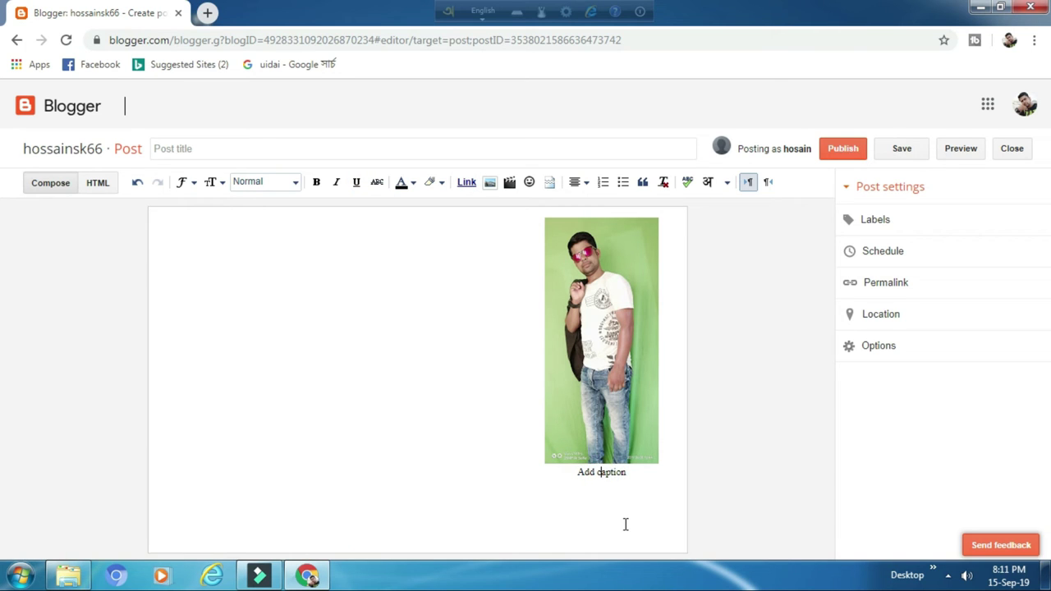
{"action": "type", "text": "hossain"}
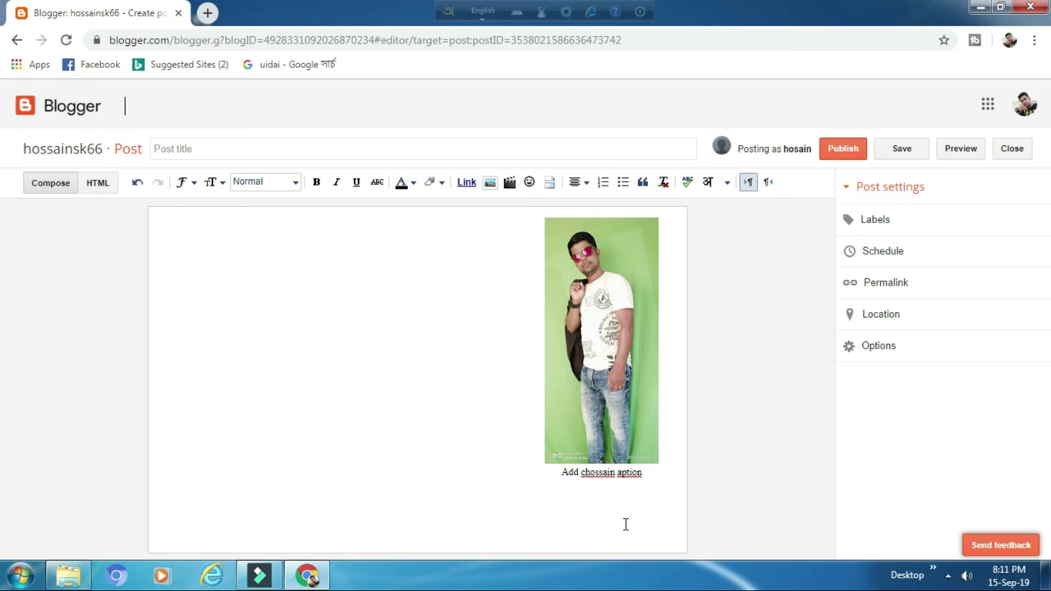
{"action": "key", "text": "BackSpace"}
{"action": "key", "text": "BackSpace"}
{"action": "key", "text": "BackSpace"}
{"action": "key", "text": "BackSpace"}
{"action": "key", "text": "BackSpace"}
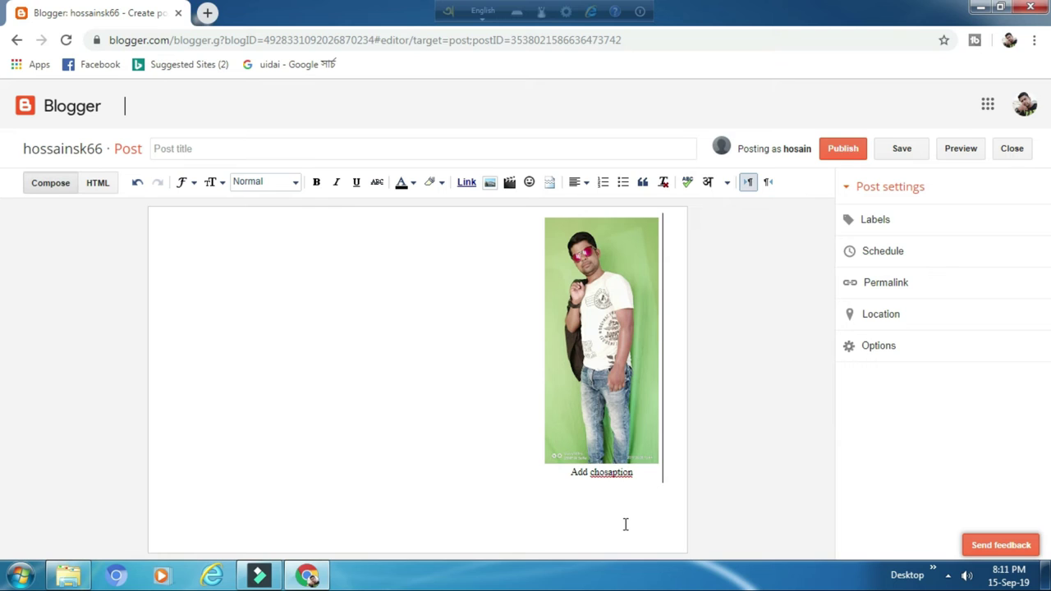
{"action": "key", "text": "BackSpace"}
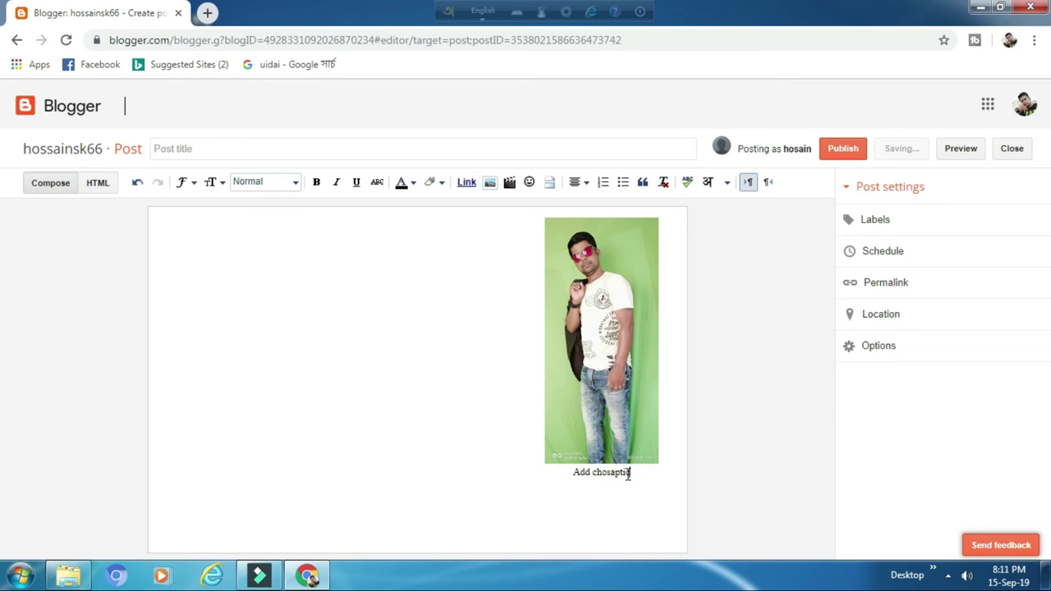
{"action": "key", "text": "BackSpace"}
{"action": "key", "text": "BackSpace"}
{"action": "key", "text": "BackSpace"}
{"action": "key", "text": "BackSpace"}
{"action": "key", "text": "BackSpace"}
{"action": "key", "text": "BackSpace"}
{"action": "key", "text": "BackSpace"}
{"action": "key", "text": "BackSpace"}
{"action": "key", "text": "BackSpace"}
{"action": "key", "text": "BackSpace"}
{"action": "key", "text": "BackSpace"}
{"action": "key", "text": "BackSpace"}
{"action": "key", "text": "BackSpace"}
{"action": "type", "text": "hossain sk"}
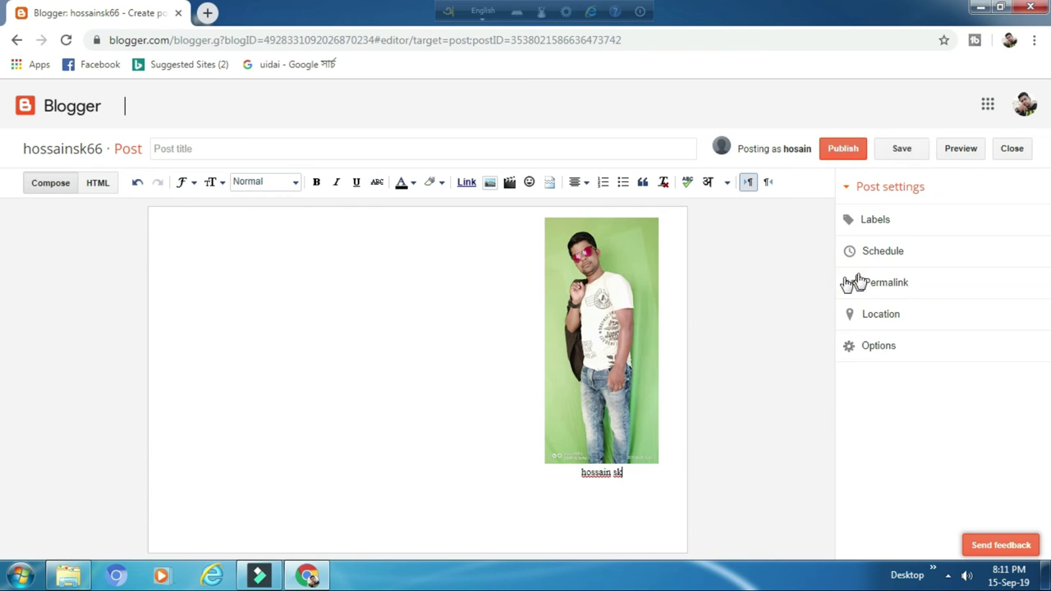
- Set the post to use a Custom Permalink named blog-post
{"action": "left_click", "coordinate": [875, 322]}
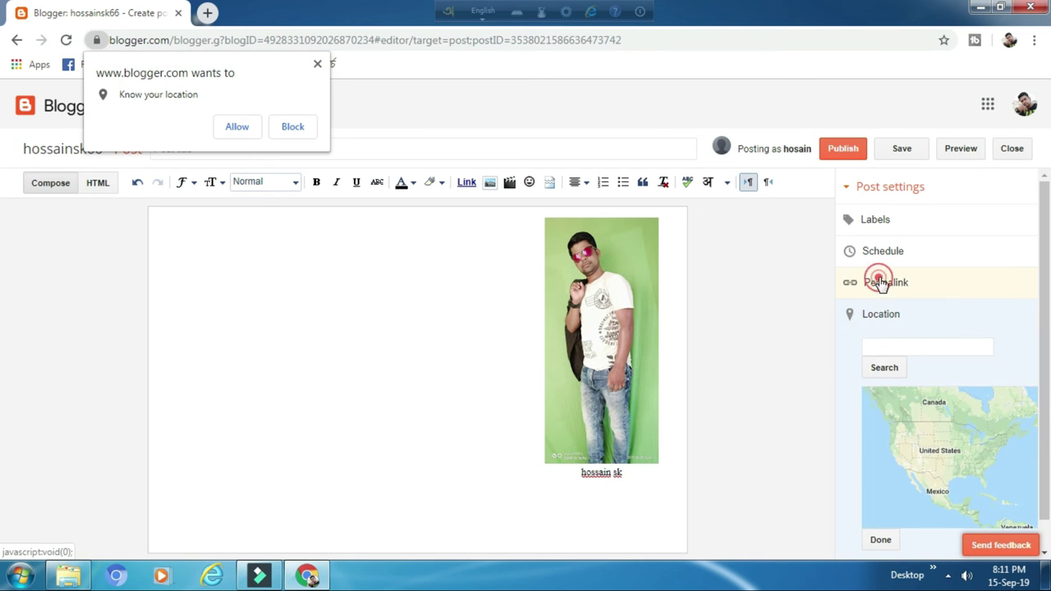
{"action": "left_click", "coordinate": [880, 284]}
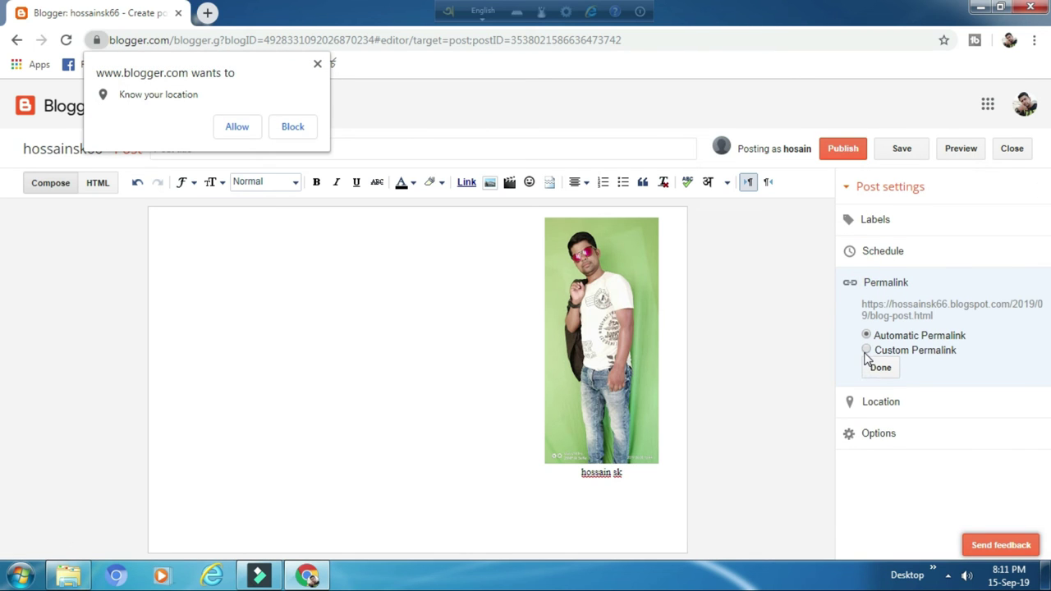
{"action": "left_click", "coordinate": [868, 352]}
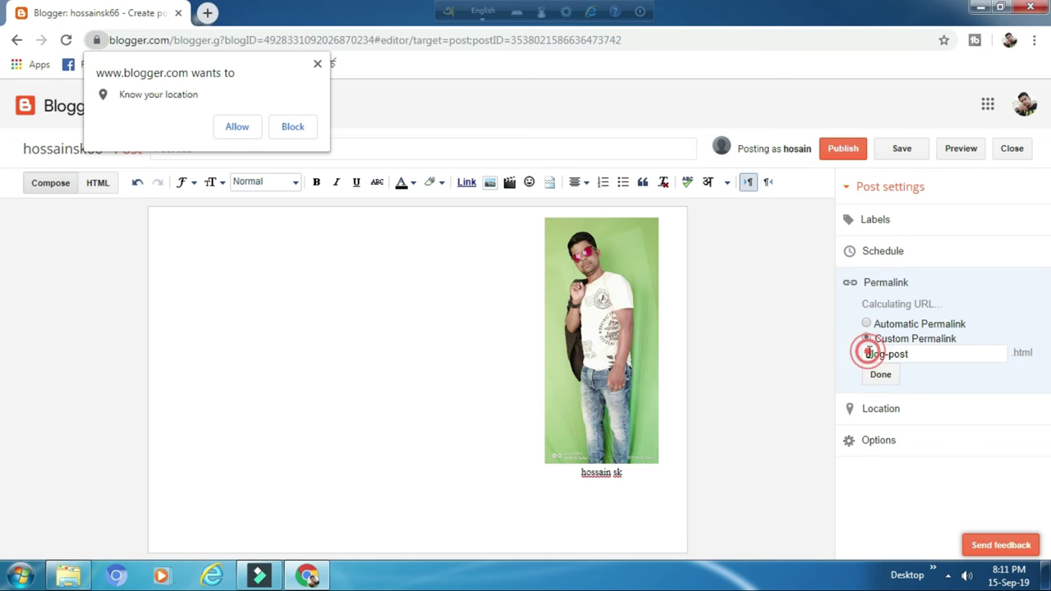
{"action": "left_click", "coordinate": [879, 377]}
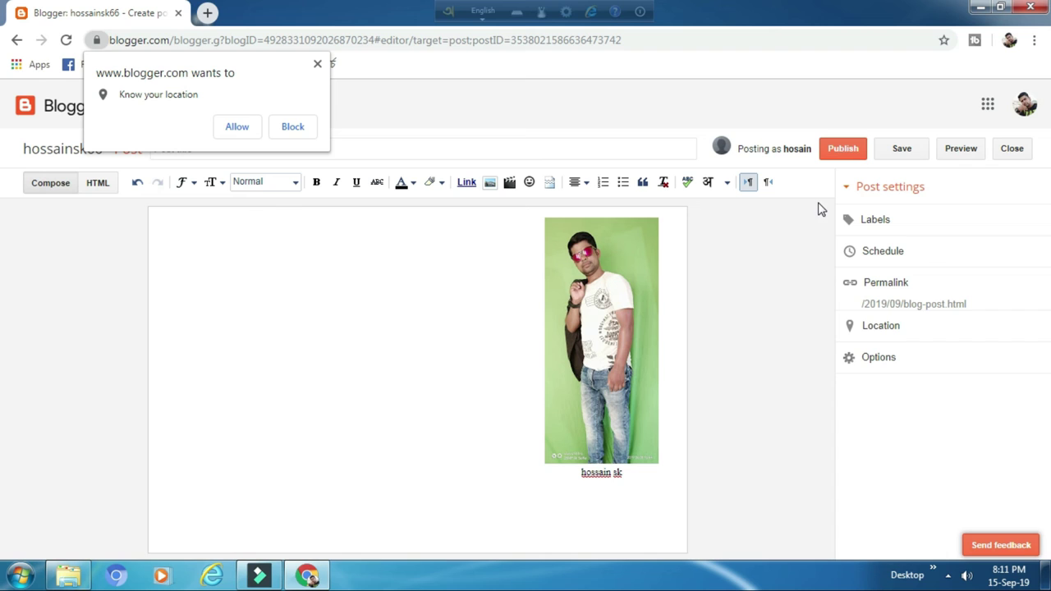
- Publish the post and allow the site to know the location
{"action": "left_click", "coordinate": [842, 154]}
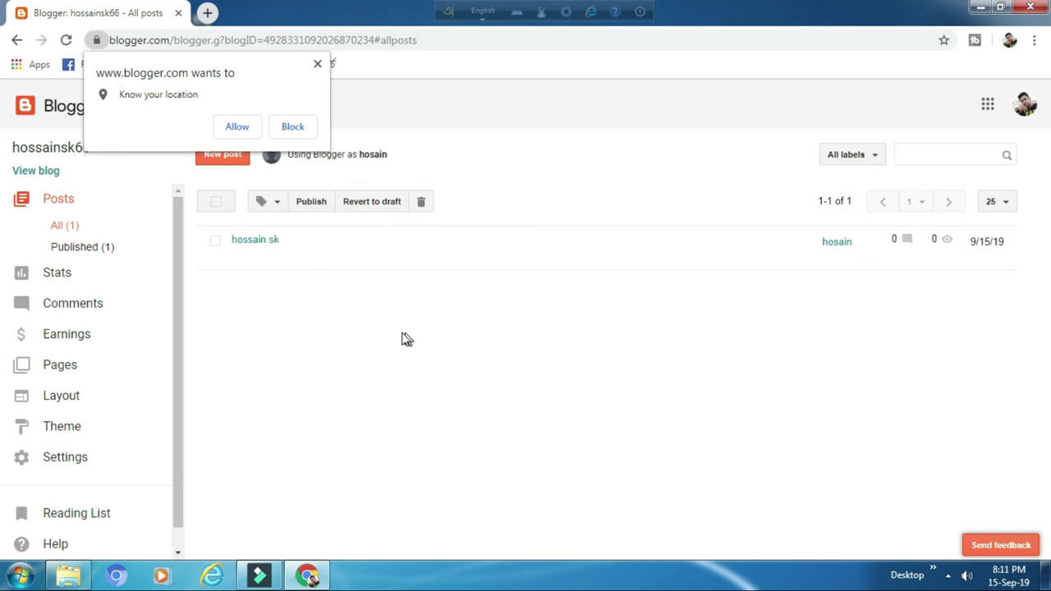
{"action": "left_click", "coordinate": [237, 127]}
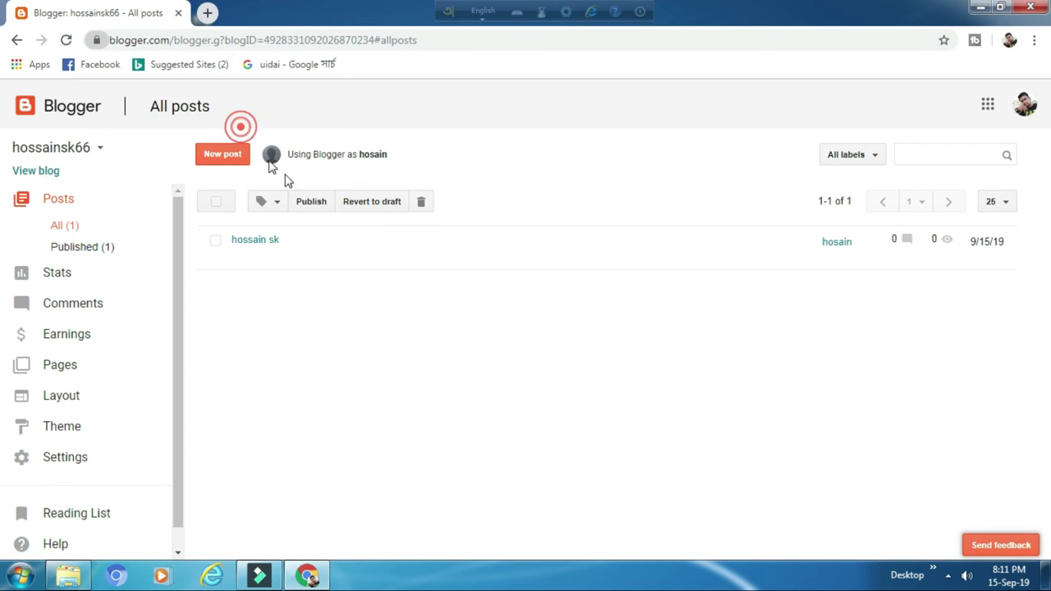